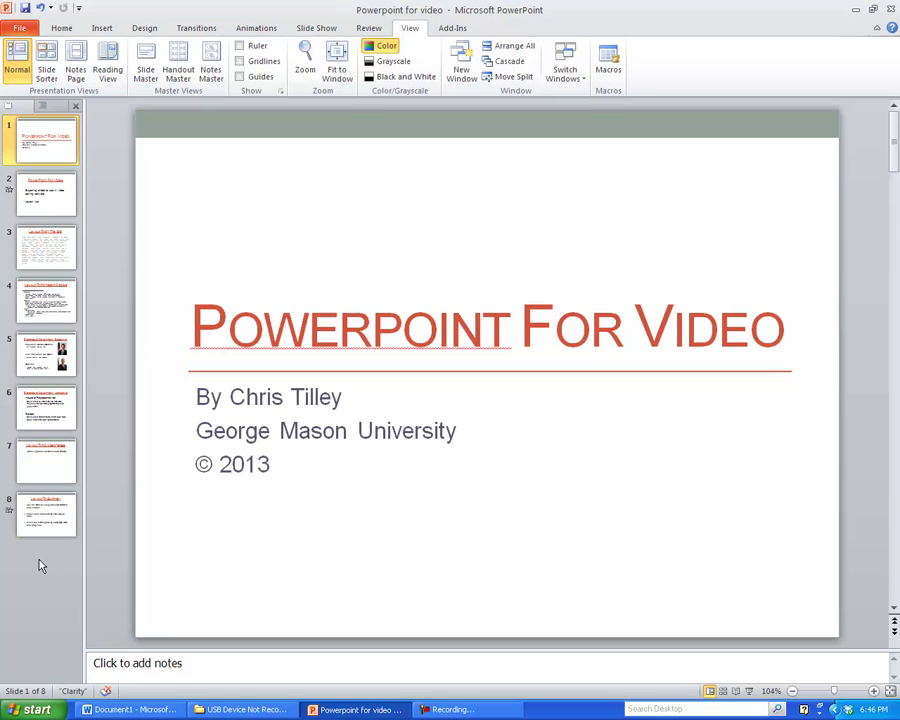
# Step: Move down two slides from slide 1 to slide 3, 'Layout Tip #1: The Grid'
pyautogui.press('Down')
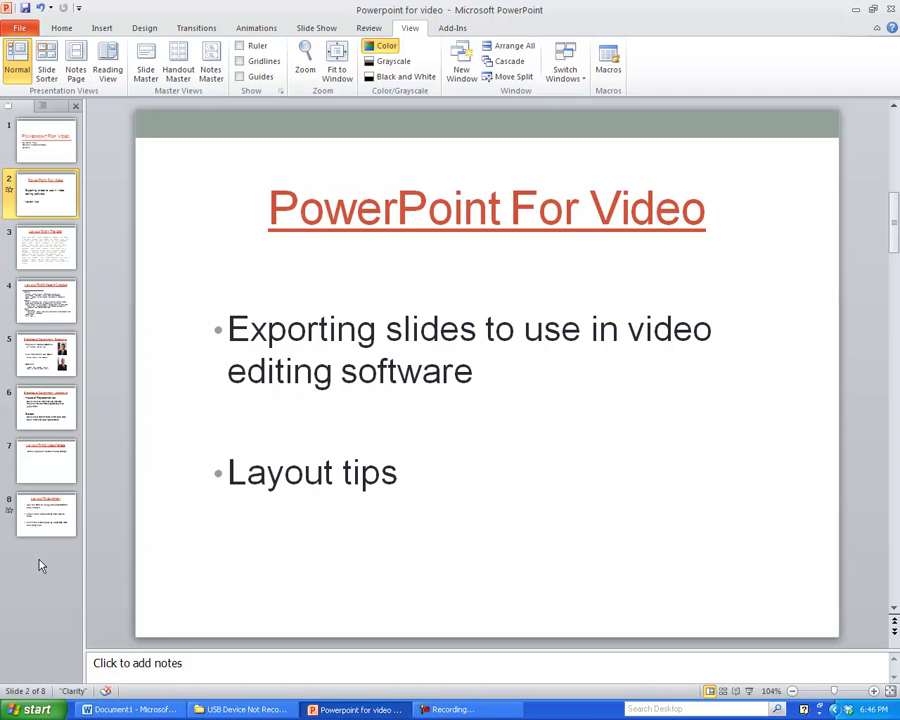
pyautogui.press('Down')
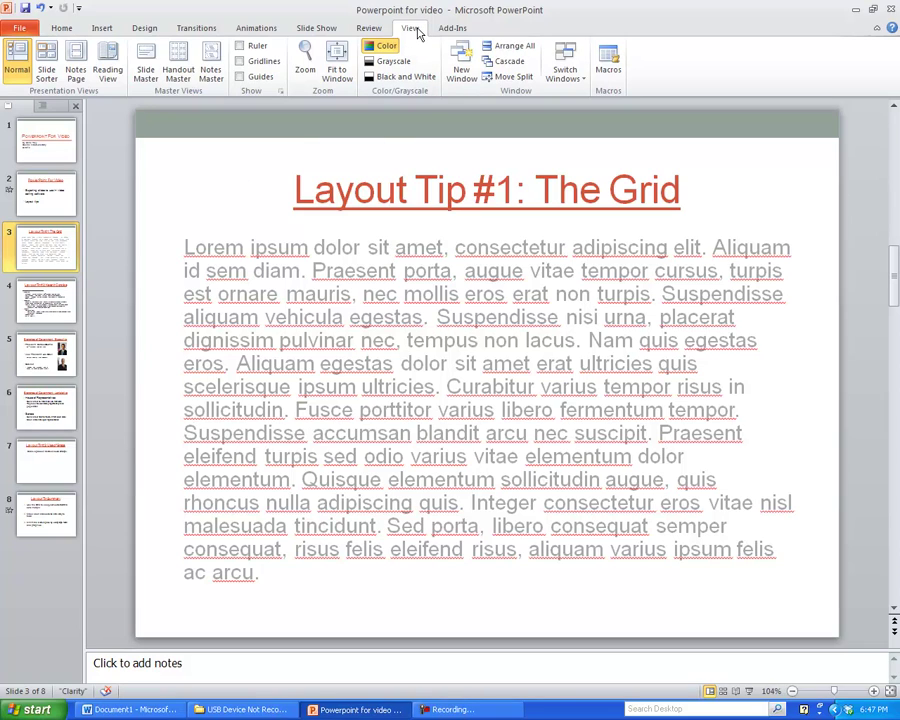
# Step: Turn on gridlines and pull the Lorem ipsum text box's left and right edges in to gridlines
pyautogui.click(262, 67)
pyautogui.click(252, 270)
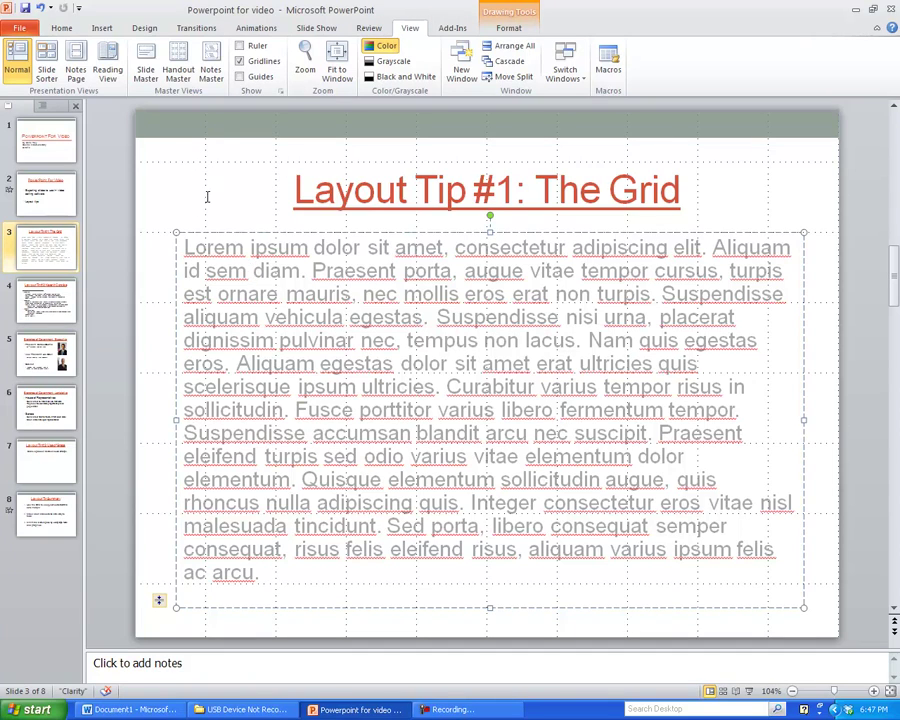
pyautogui.moveTo(175, 422); pyautogui.dragTo(205, 422)
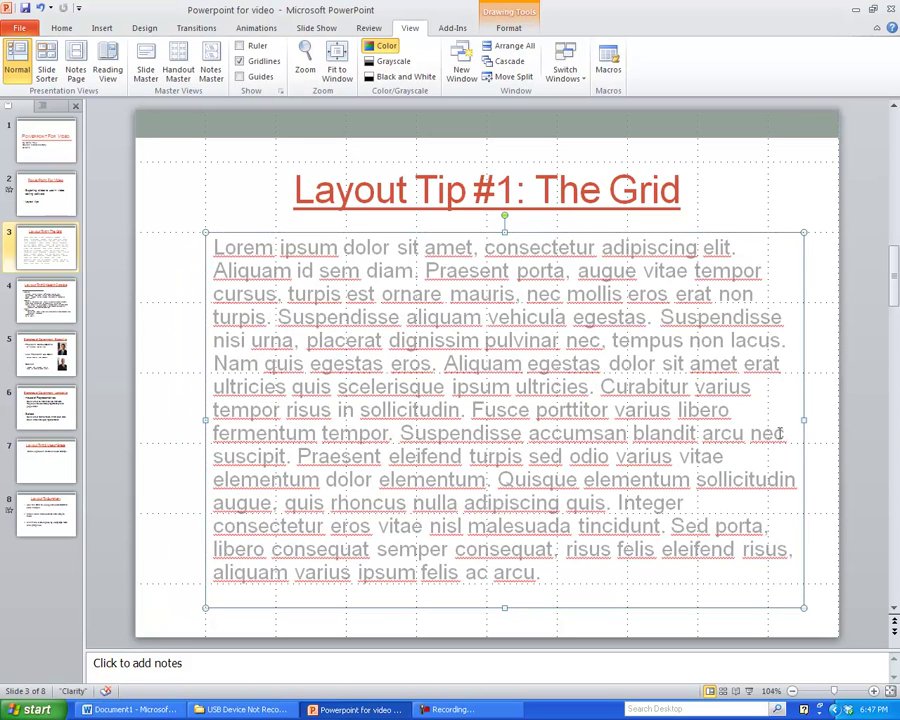
pyautogui.moveTo(803, 420); pyautogui.dragTo(762, 418)
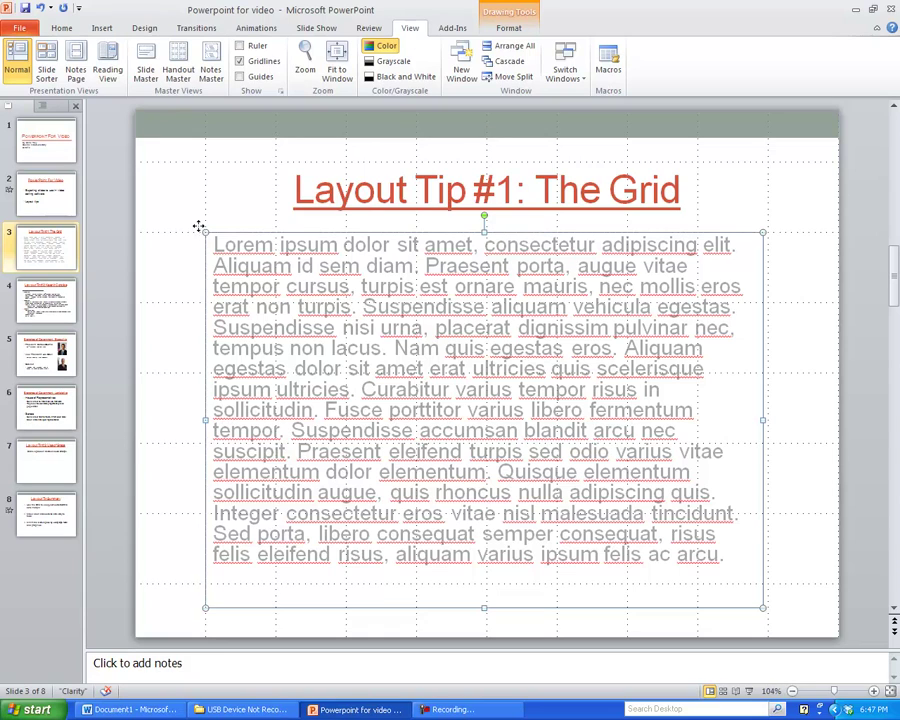
# Step: Deselect the box, hide the gridlines, and advance to slide 4, 'Keep it Concise'
pyautogui.press('Tab')
pyautogui.click(157, 272)
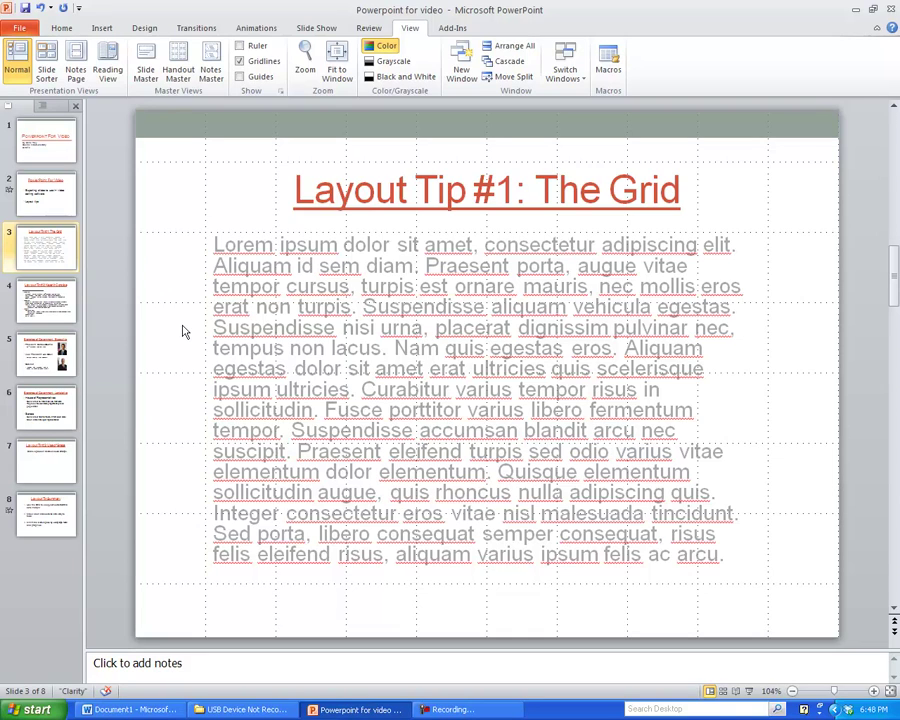
pyautogui.click(260, 63)
pyautogui.press('pagedown')
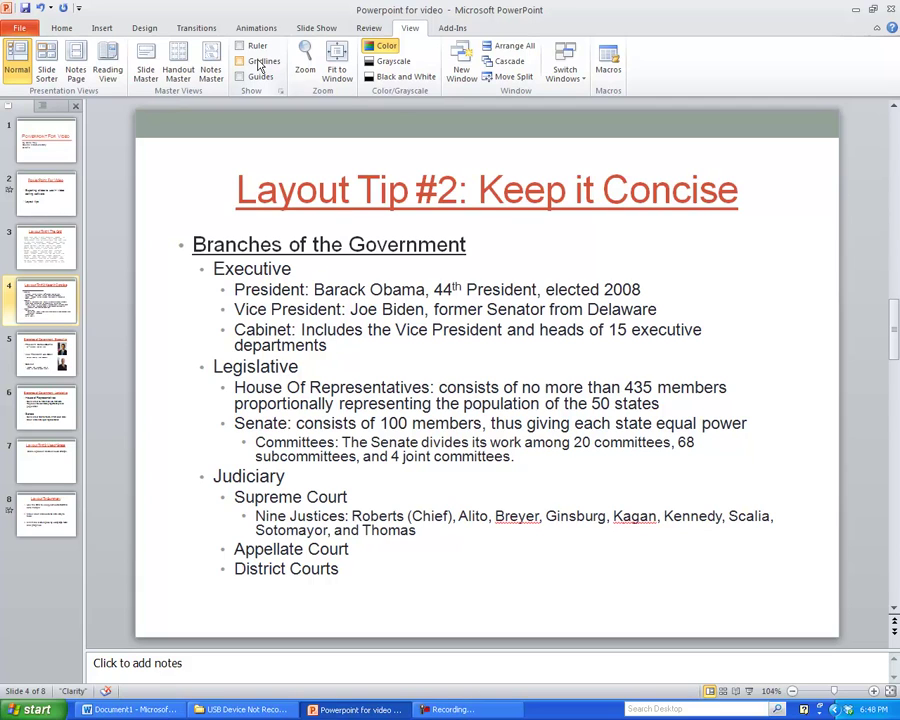
# Step: Page through the Executive and Legislative branch slides, ending on slide 7, 'Use of Space'
pyautogui.press('pagedown')
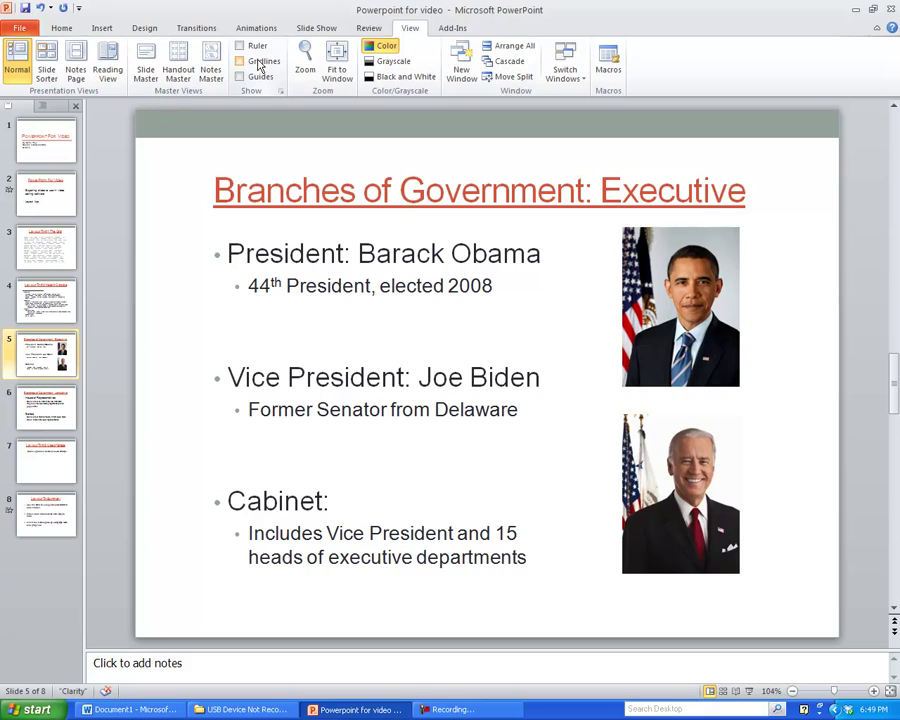
pyautogui.press('pagedown')
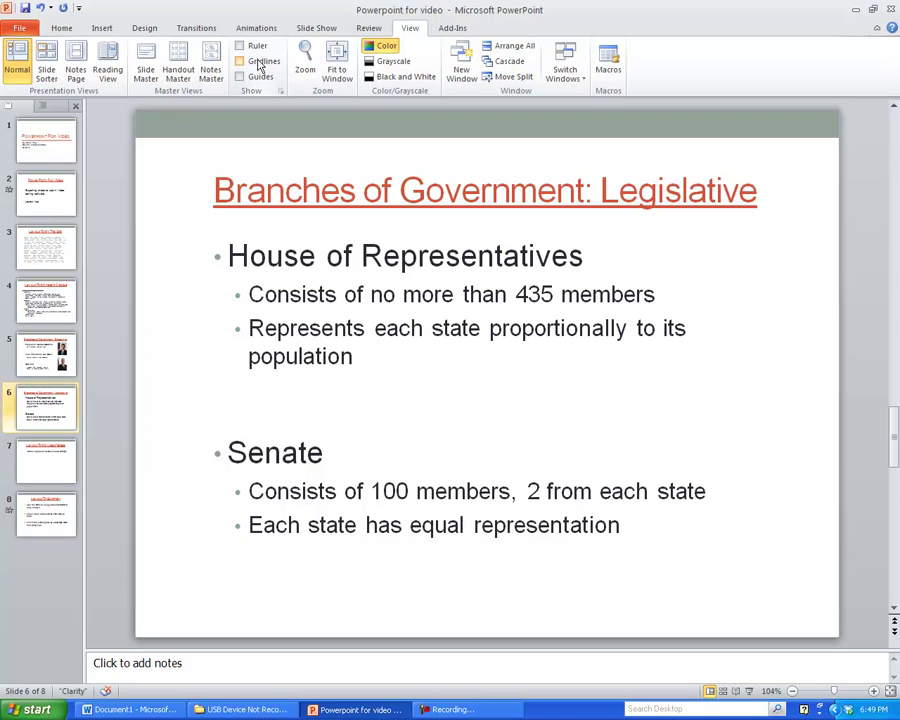
pyautogui.press('pageup')
pyautogui.press('pageup')
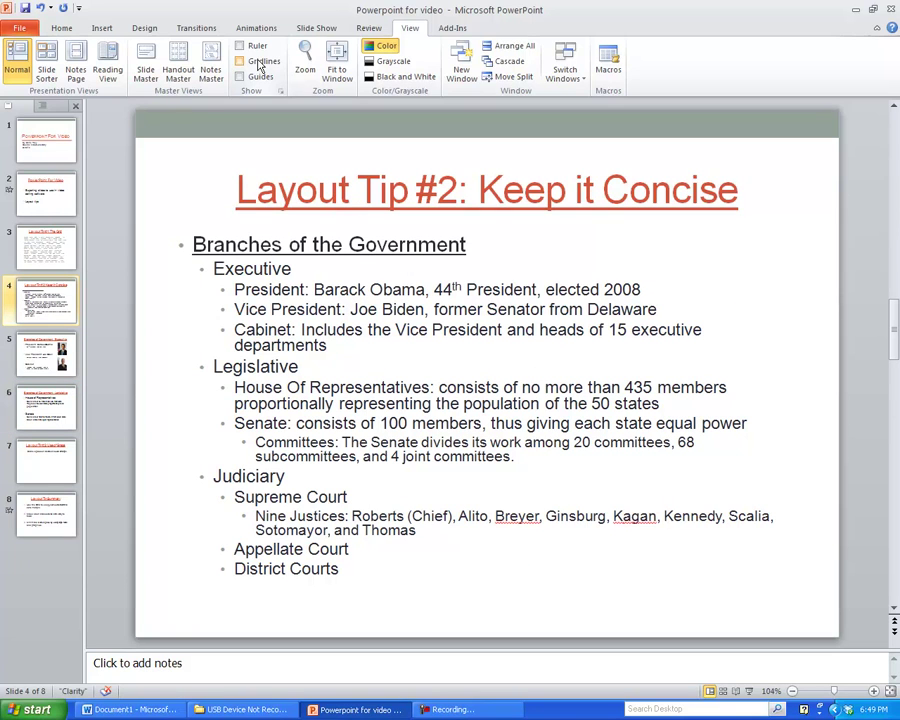
pyautogui.press('pagedown')
pyautogui.press('pagedown')
pyautogui.press('pagedown')
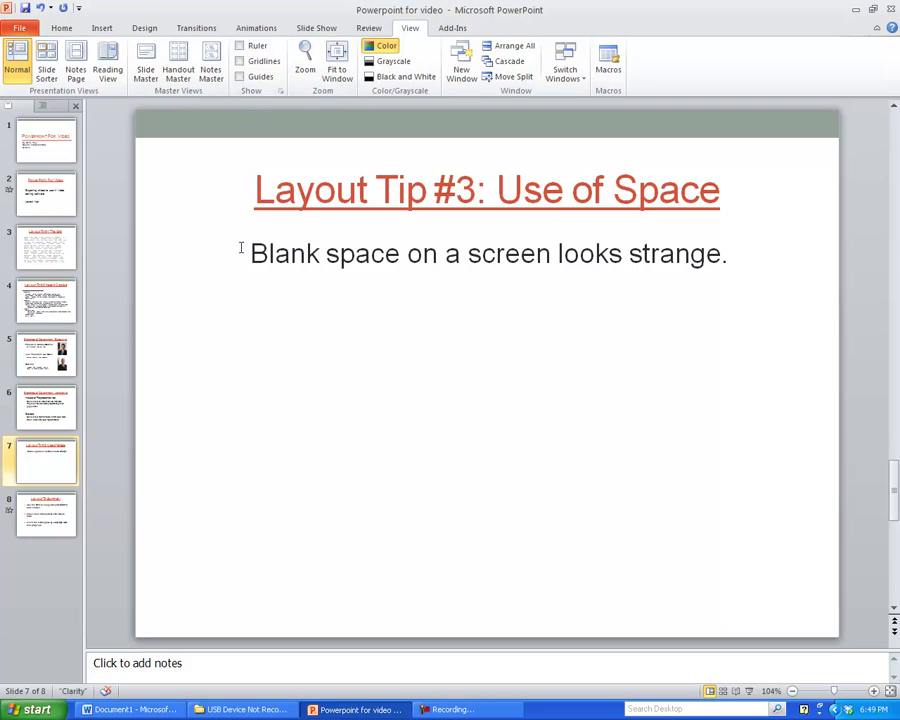
# Step: Set the 'Blank space on a screen looks strange.' sentence to 32 pt
pyautogui.moveTo(251, 253); pyautogui.dragTo(729, 257)
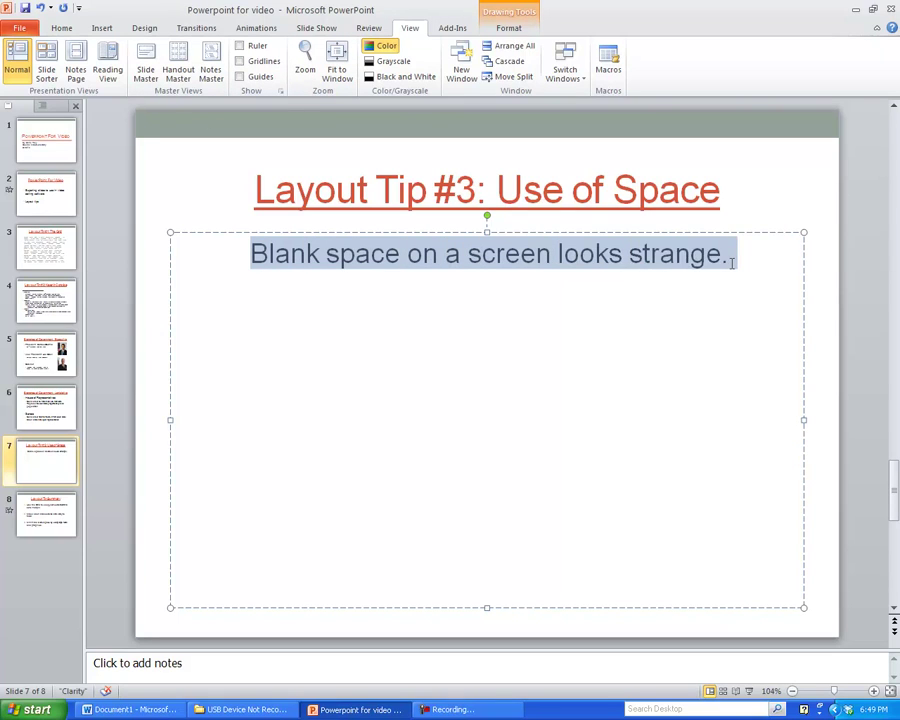
pyautogui.click(63, 30)
pyautogui.click(294, 51)
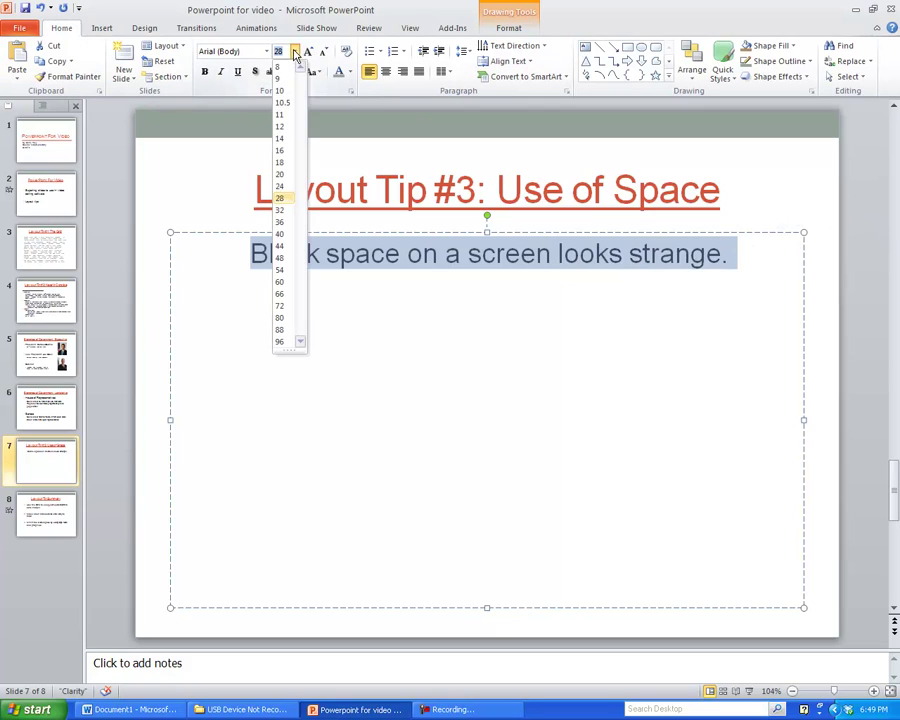
pyautogui.click(281, 210)
# Step: Delete the leading spaces before 'Blank' and shorten the text box to fit the sentence
pyautogui.click(252, 264)
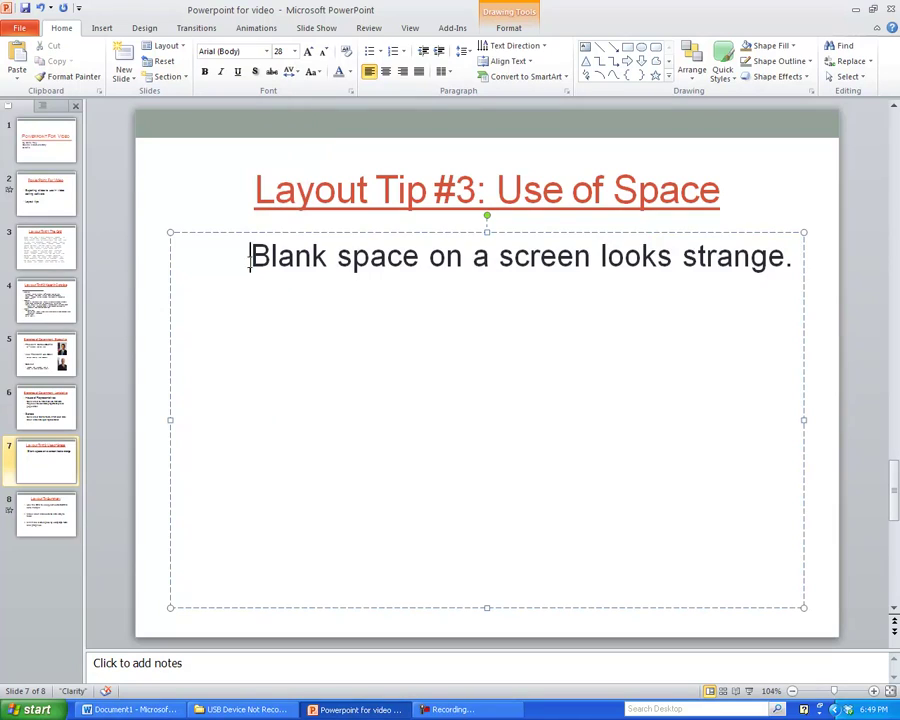
pyautogui.press('BackSpace')
pyautogui.press('BackSpace')
pyautogui.press('BackSpace')
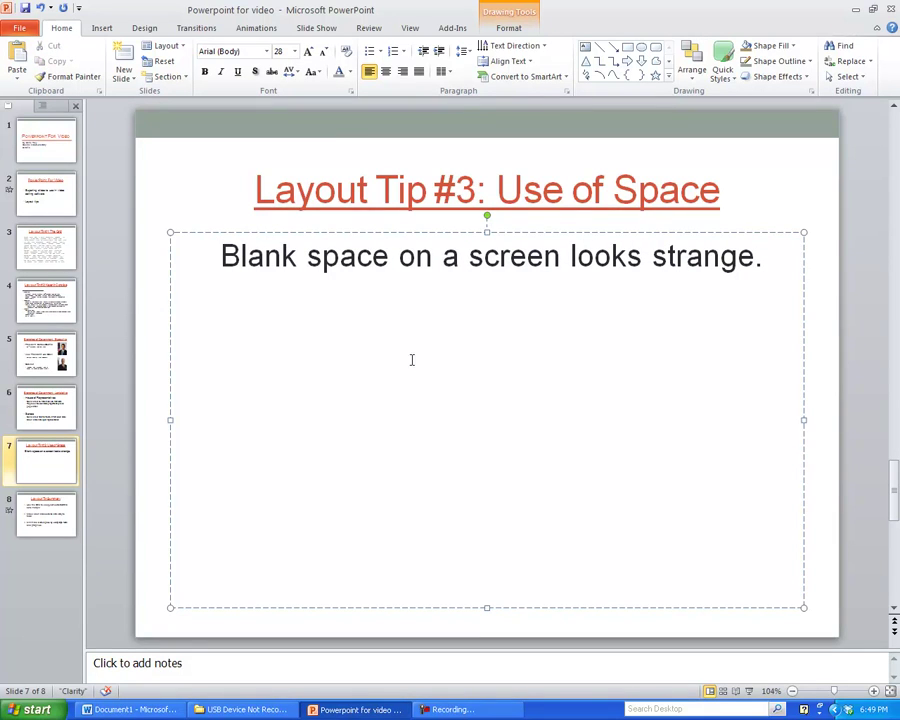
pyautogui.click(175, 183)
pyautogui.click(428, 387)
pyautogui.moveTo(487, 607); pyautogui.dragTo(476, 313)
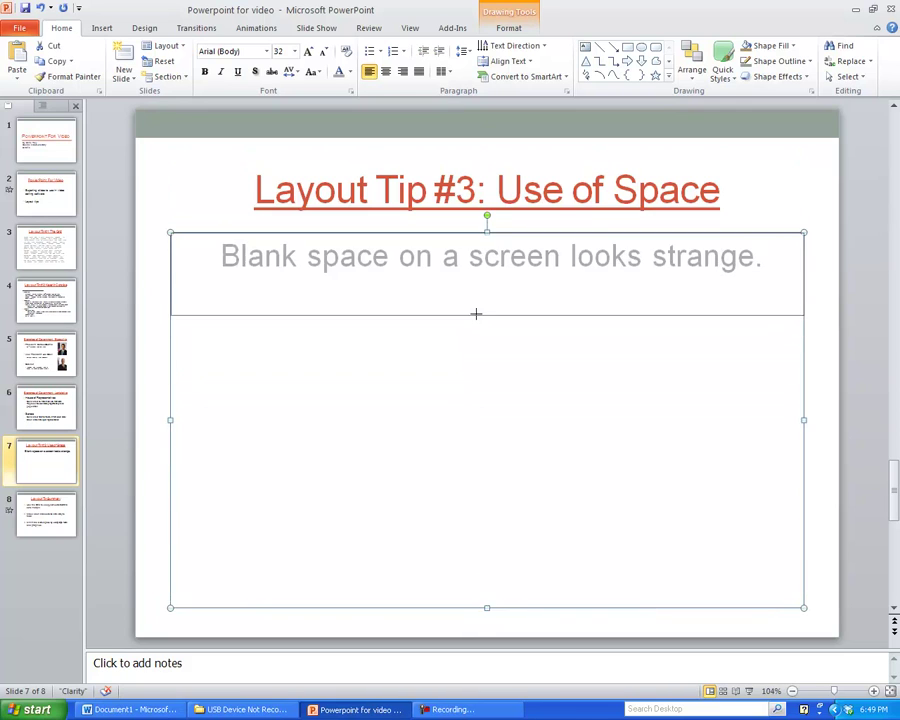
pyautogui.click(456, 420)
# Step: Paste the copied galaxy image into the empty space below the text
pyautogui.rightClick(437, 402)
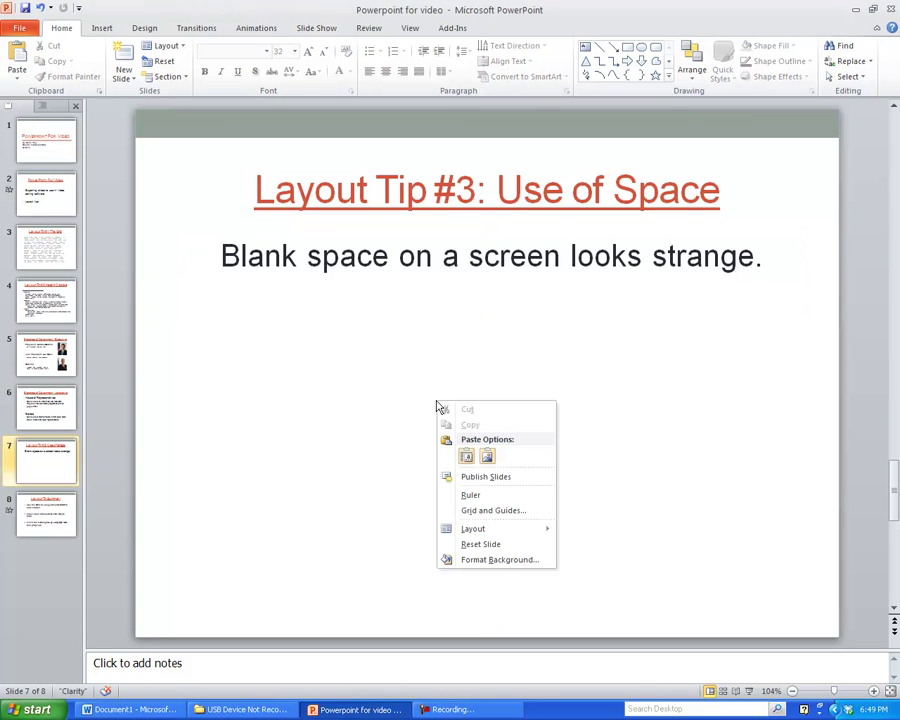
pyautogui.click(465, 457)
pyautogui.click(176, 398)
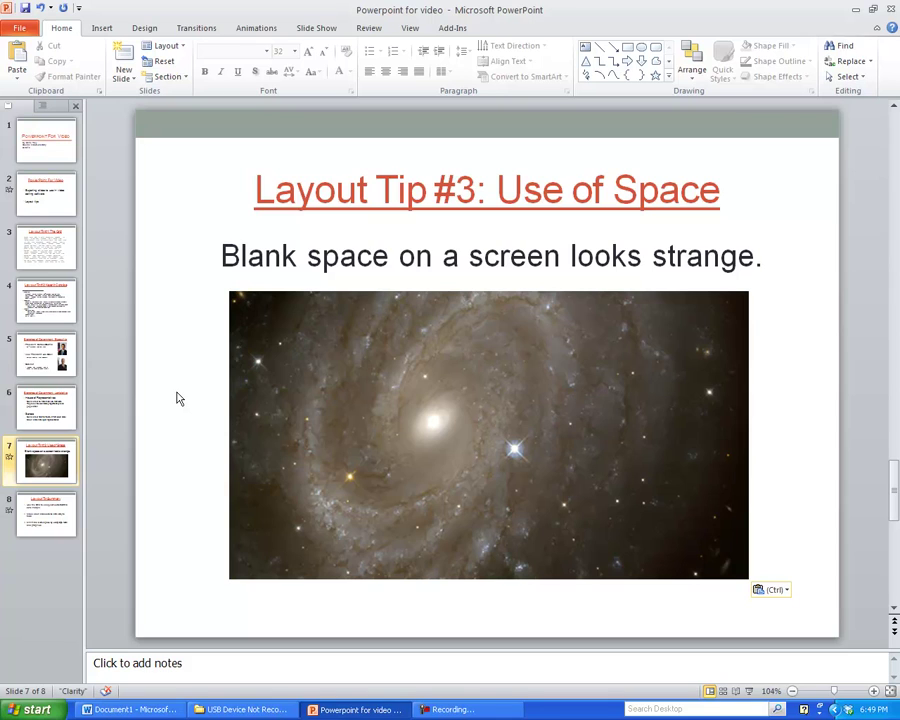
# Step: Scroll down to the final slide 8, 'Layout Tip Summary'
pyautogui.scroll(-2, 177, 399)
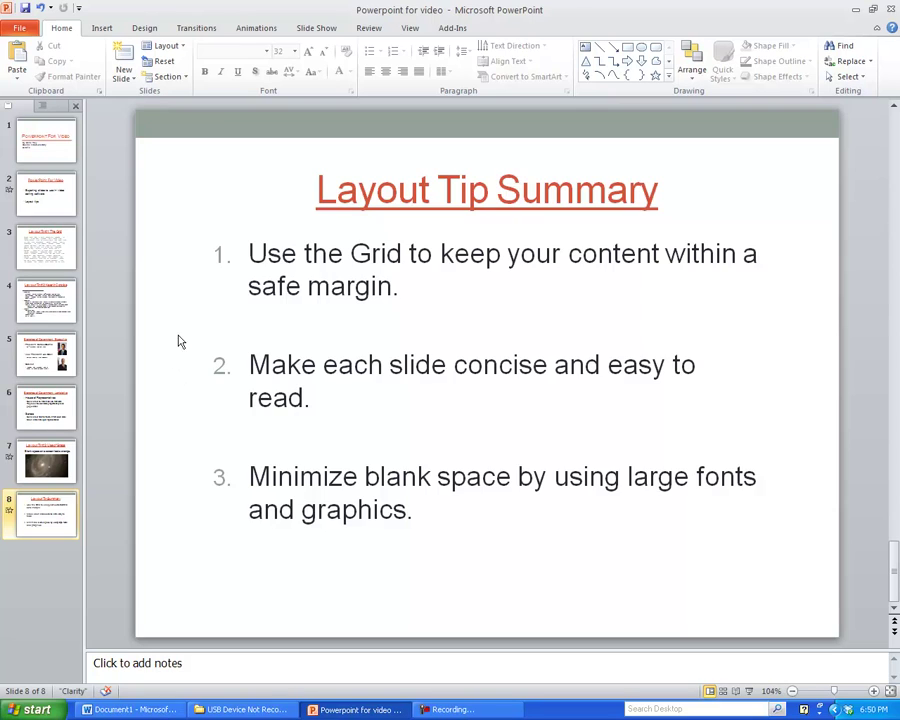
# Step: Start Save As and set the file type to JPEG File Interchange Format
pyautogui.click(22, 28)
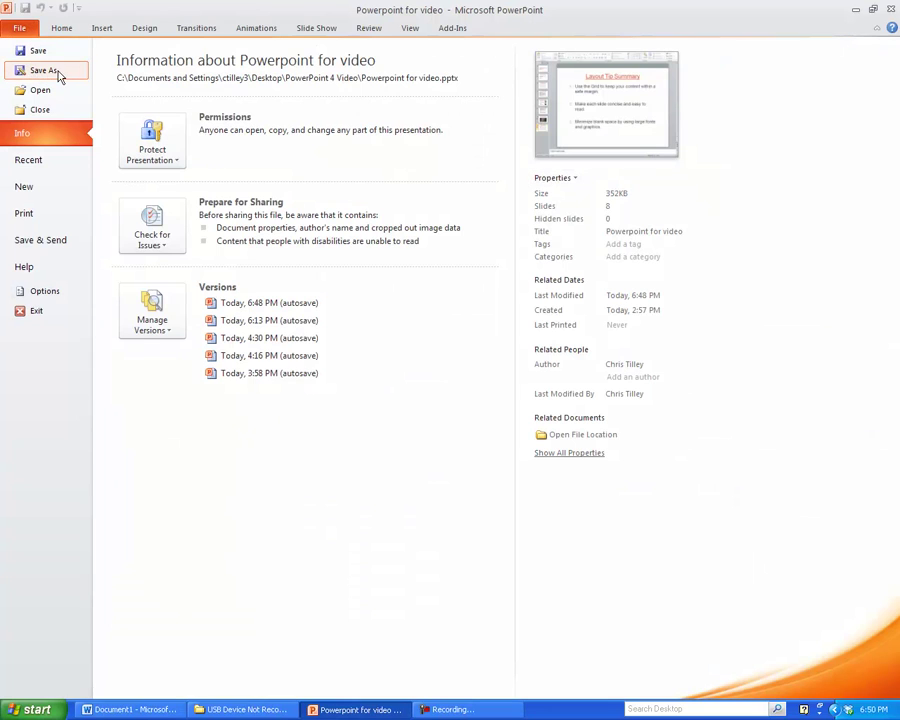
pyautogui.click(43, 70)
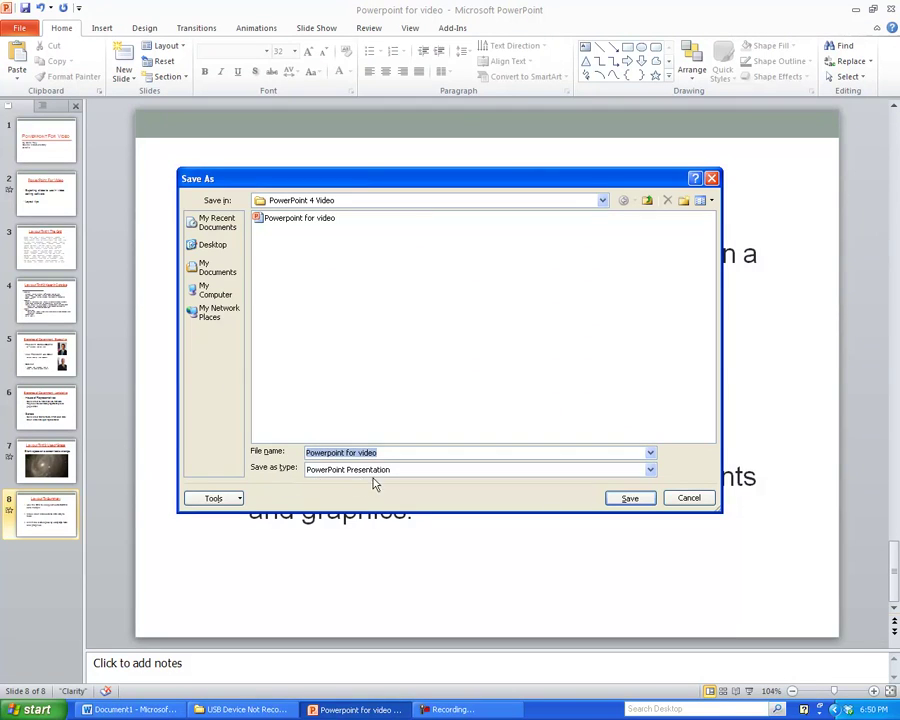
pyautogui.click(650, 472)
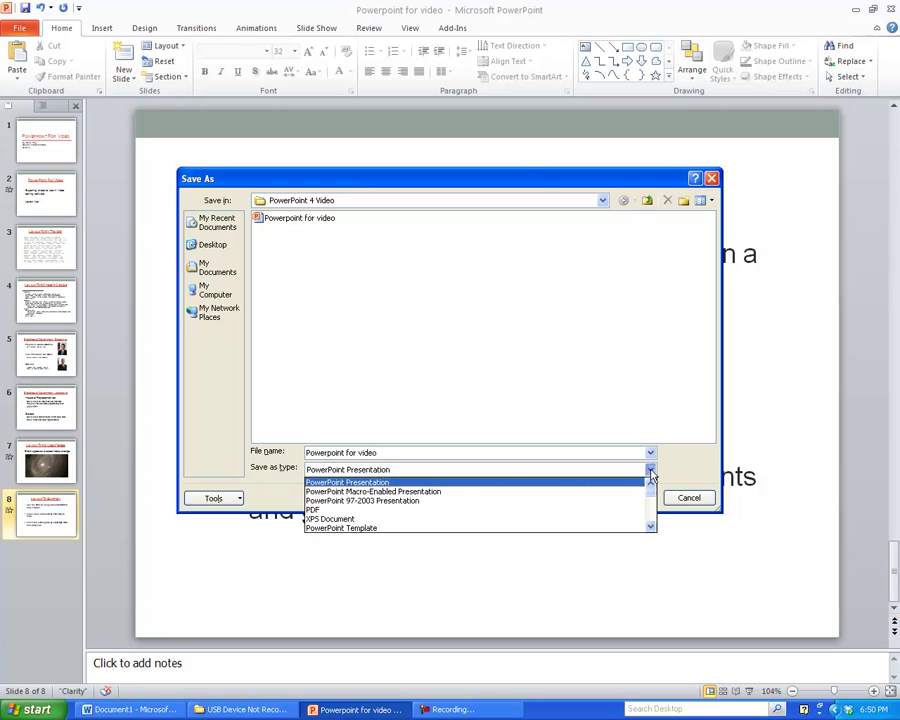
pyautogui.click(650, 527)
pyautogui.click(650, 528)
pyautogui.click(650, 528)
pyautogui.click(650, 528)
pyautogui.click(650, 528)
pyautogui.click(650, 528)
pyautogui.click(650, 528)
pyautogui.click(650, 528)
pyautogui.click(650, 528)
pyautogui.click(650, 528)
pyautogui.click(650, 528)
pyautogui.click(650, 528)
pyautogui.click(650, 528)
pyautogui.click(650, 528)
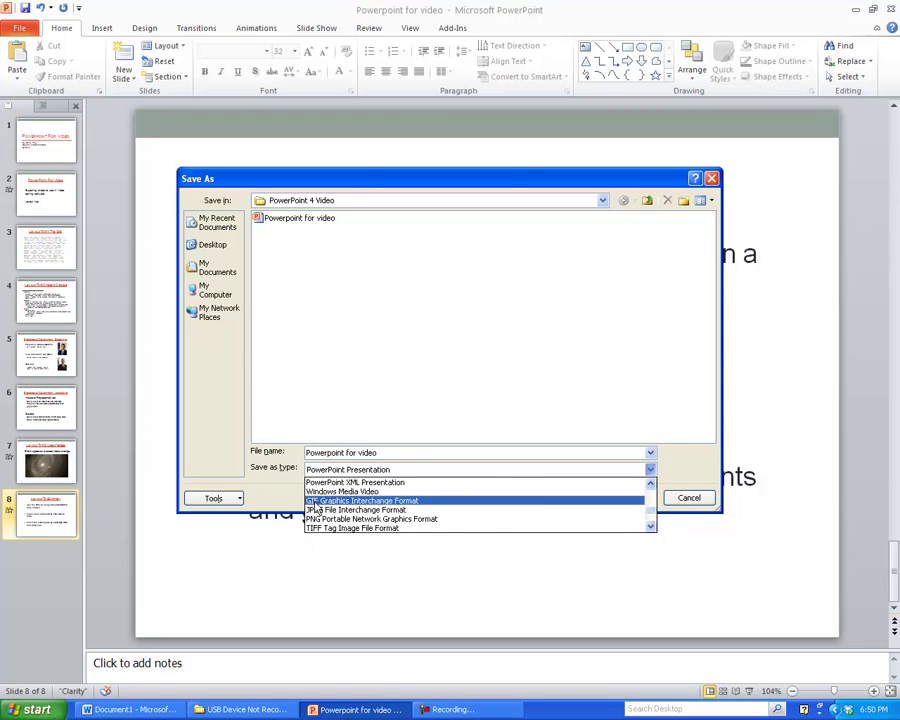
pyautogui.click(425, 511)
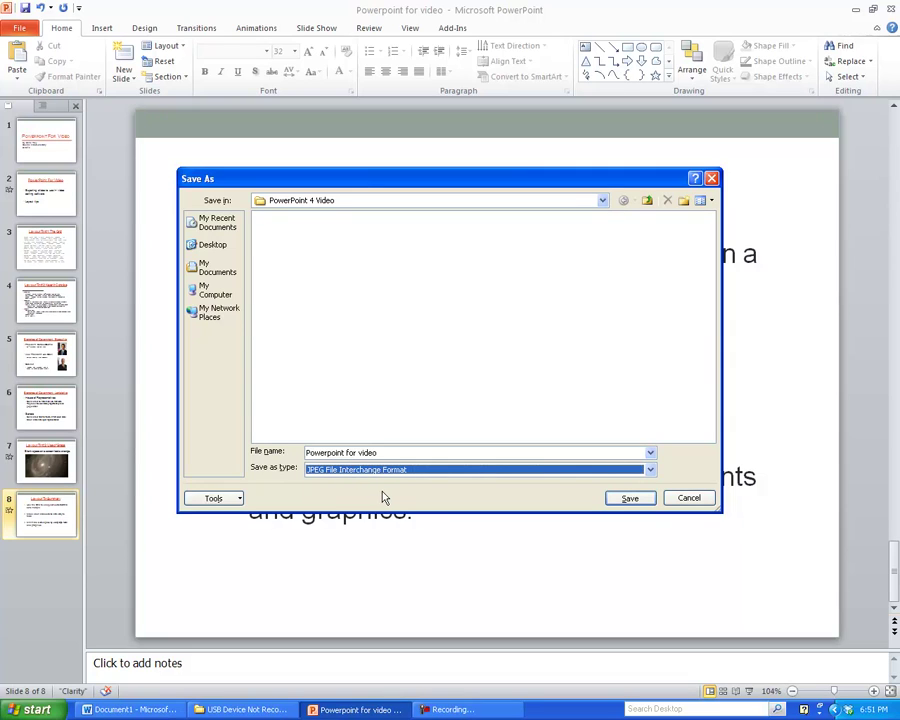
# Step: Save every slide as JPEG into the Powerpoint for video folder, then minimize PowerPoint
pyautogui.click(630, 498)
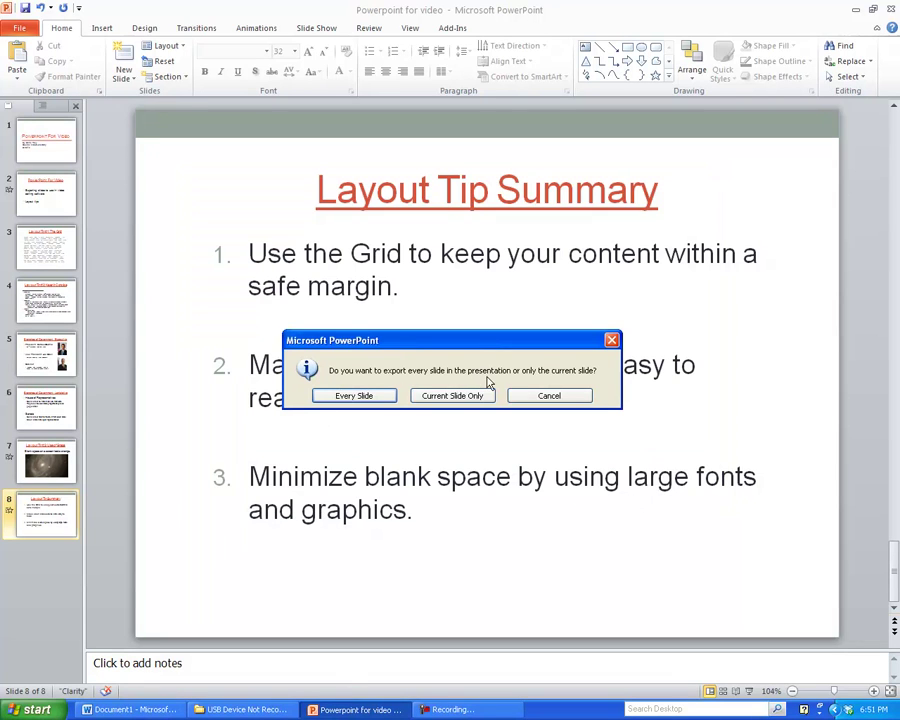
pyautogui.click(354, 396)
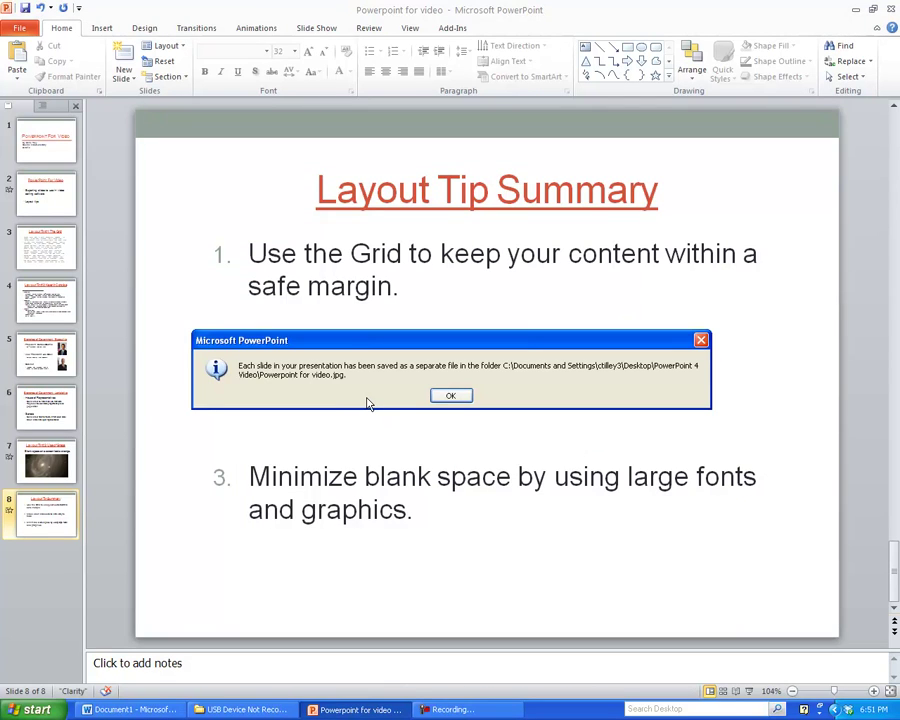
pyautogui.click(451, 397)
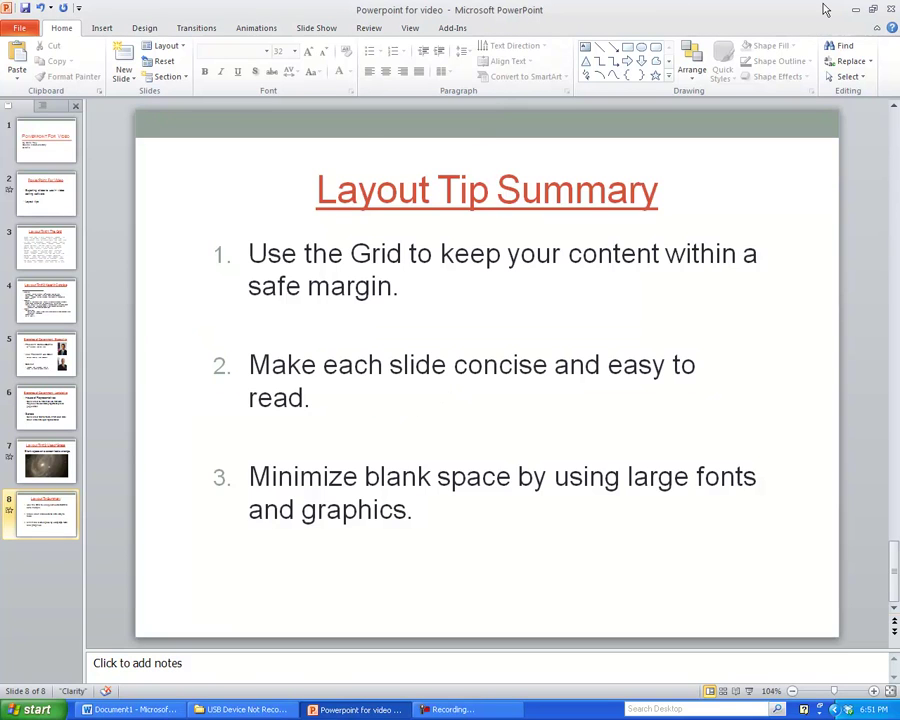
pyautogui.click(855, 10)
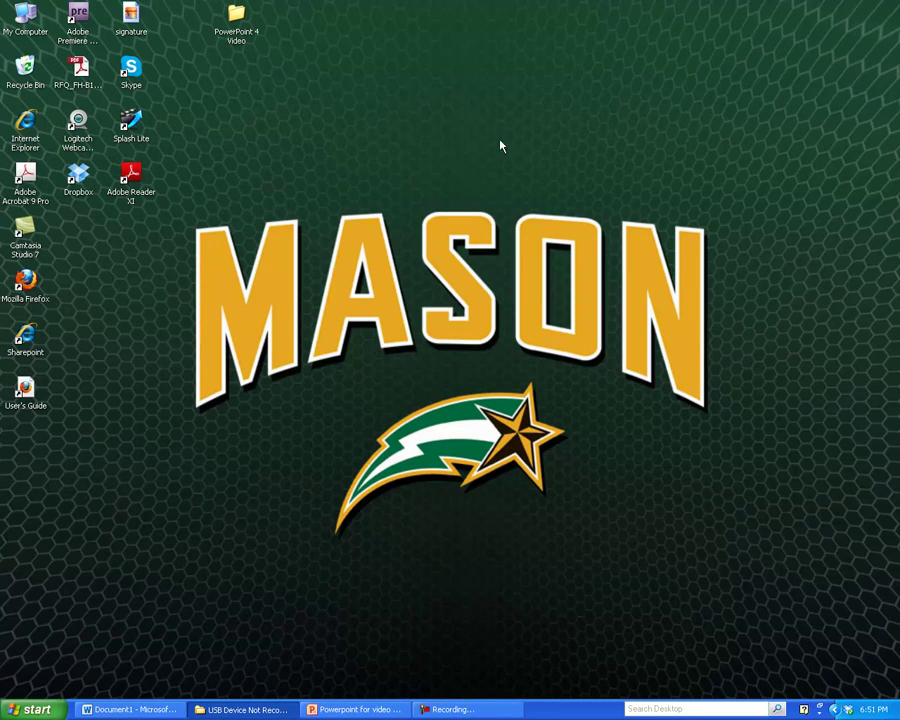
# Step: Open PowerPoint 4 Video > Powerpoint for video and preview Slide1 through Slide5
pyautogui.doubleClick(230, 36)
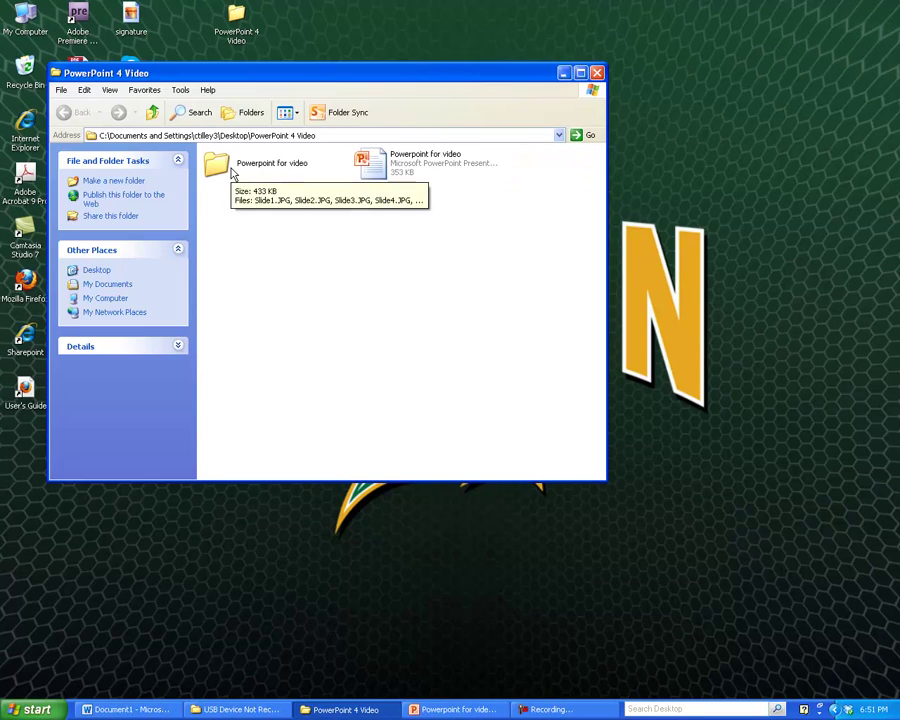
pyautogui.doubleClick(214, 163)
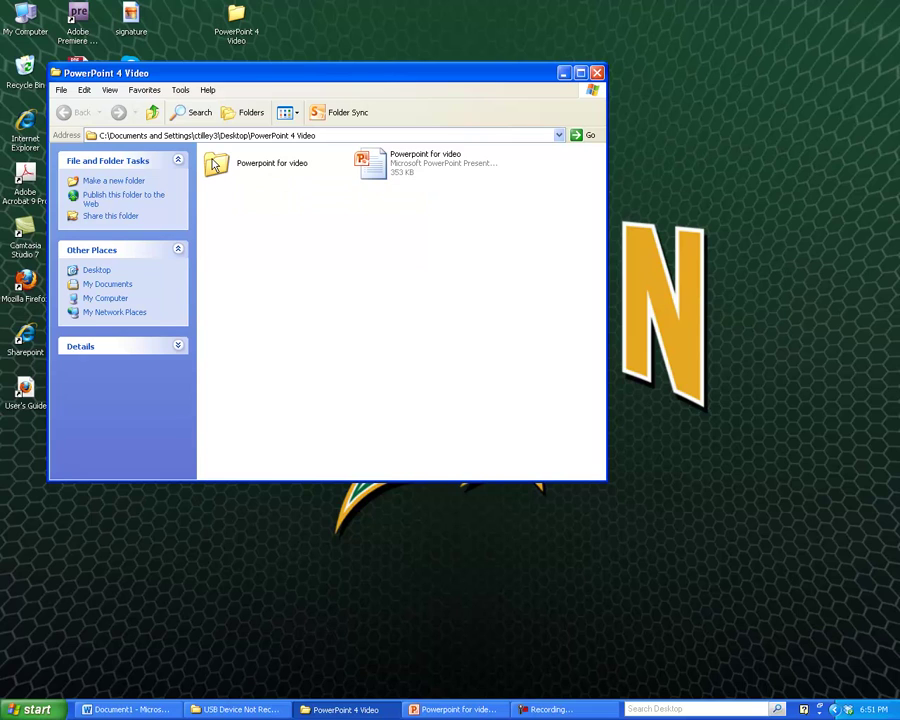
pyautogui.click(237, 416)
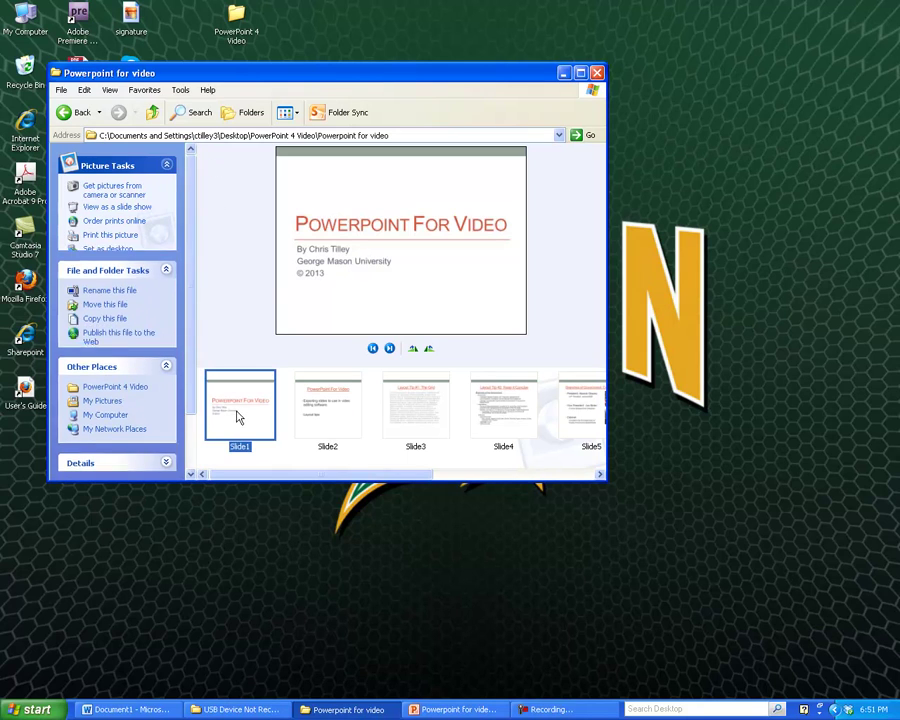
pyautogui.click(338, 419)
pyautogui.click(402, 414)
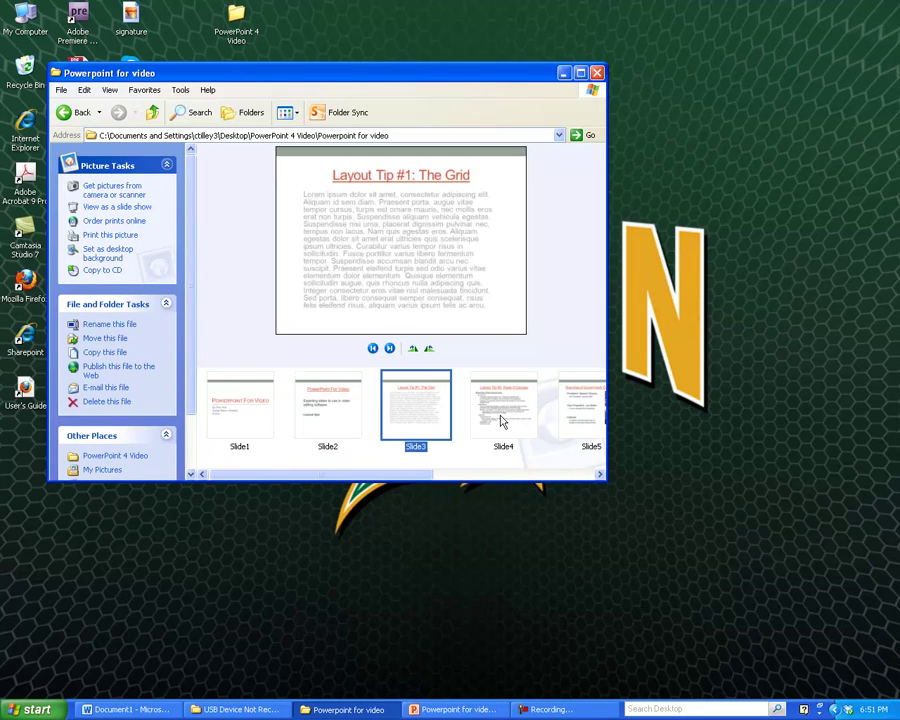
pyautogui.click(498, 414)
pyautogui.click(588, 420)
# Step: Preview the remaining images: the Slide7 galaxy, Slide6, and the final Slide8
pyautogui.click(600, 474)
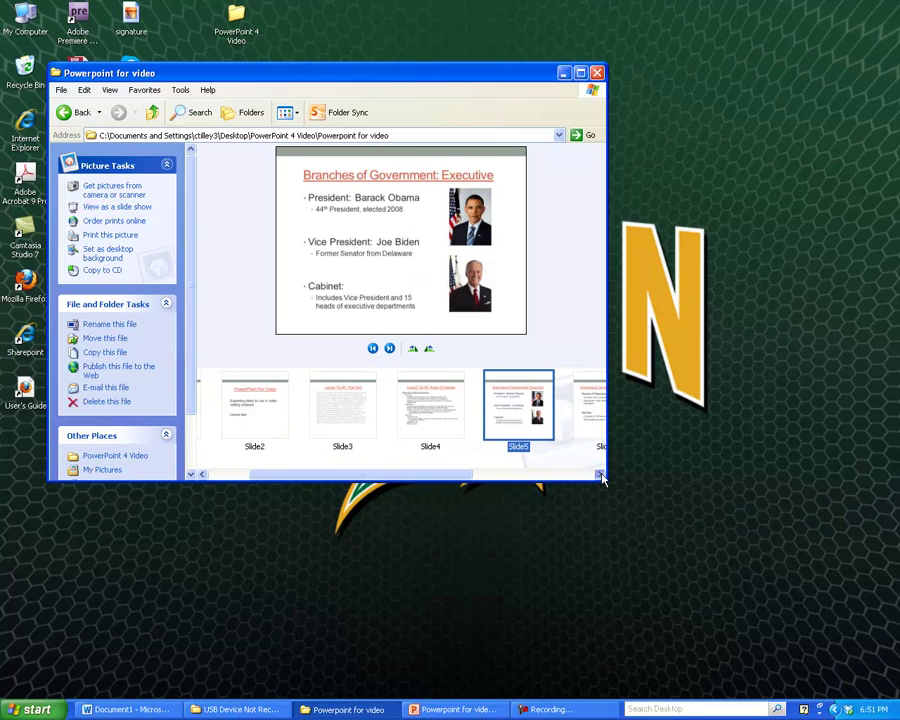
pyautogui.click(600, 474)
pyautogui.click(600, 474)
pyautogui.click(528, 420)
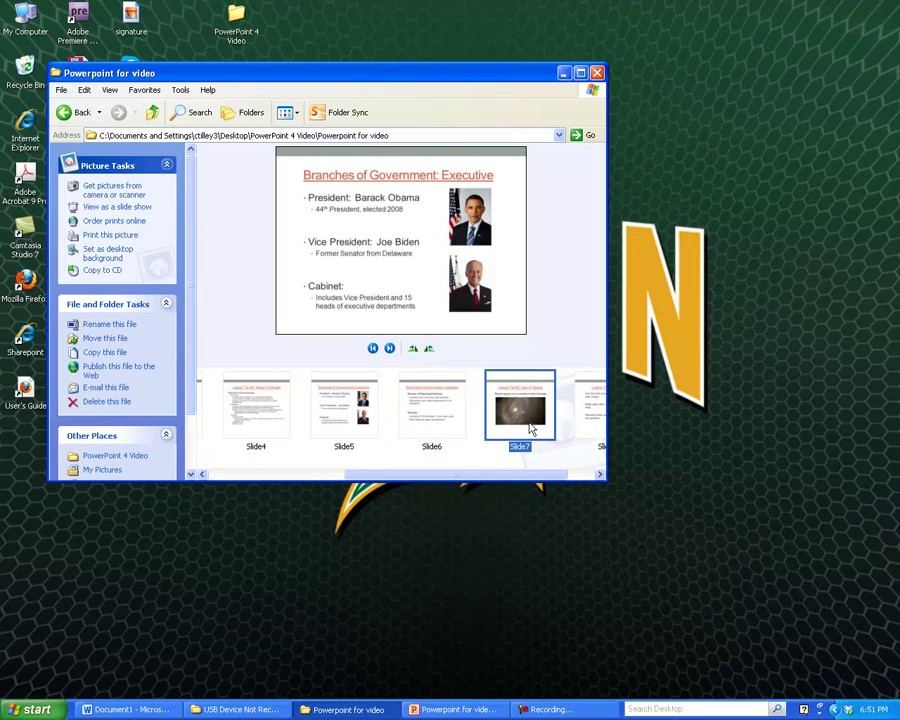
pyautogui.click(442, 414)
pyautogui.click(592, 432)
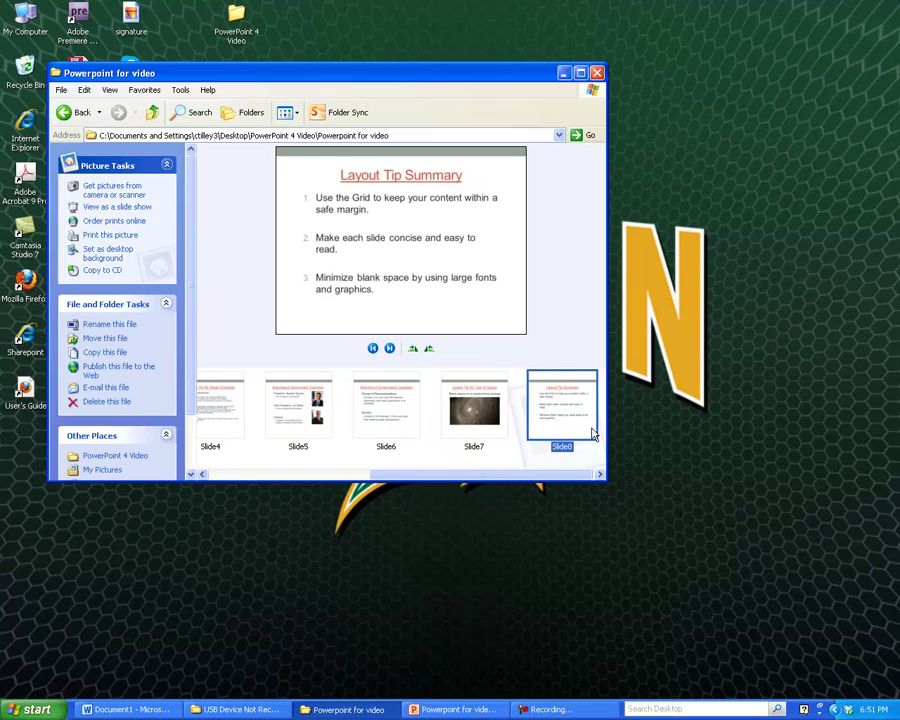